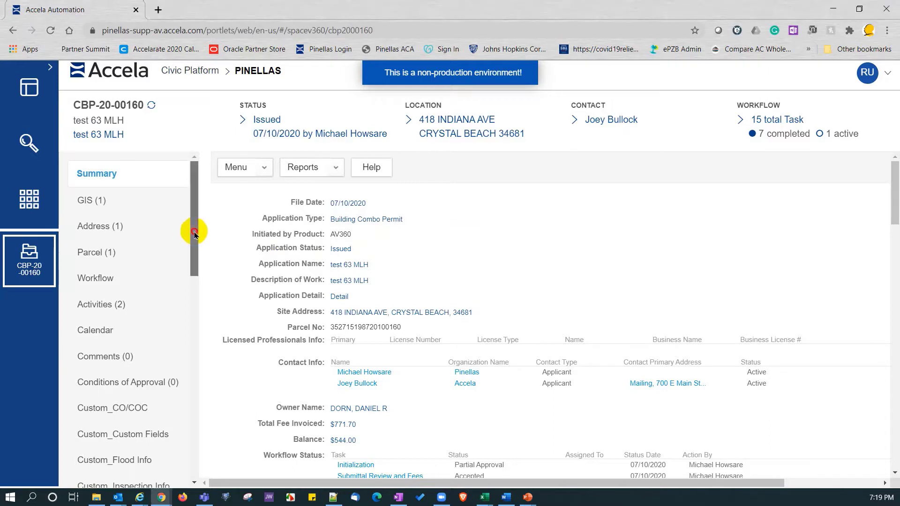
# Start a new fee payment on the permit record with method Check/MoneyOrder, amount 227.70 and check number 4565.
pyautogui.moveTo(195, 229); pyautogui.dragTo(205, 346)
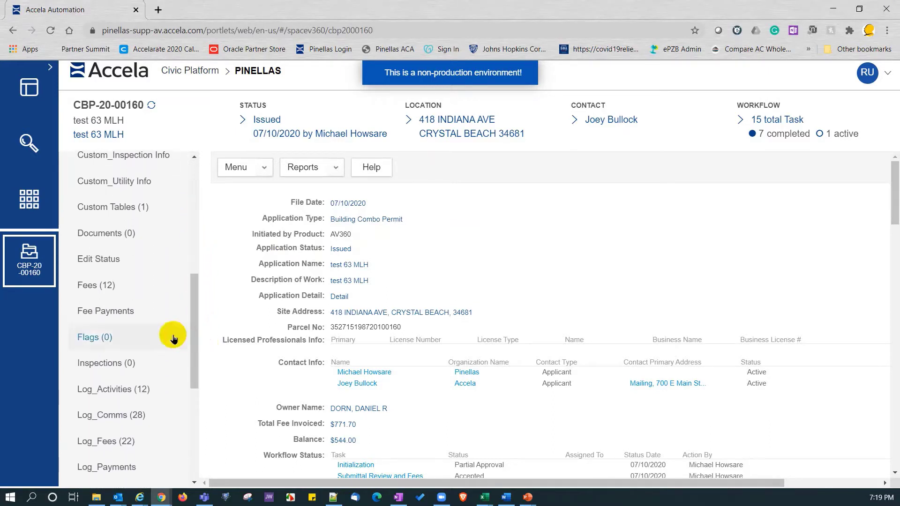
pyautogui.click(113, 317)
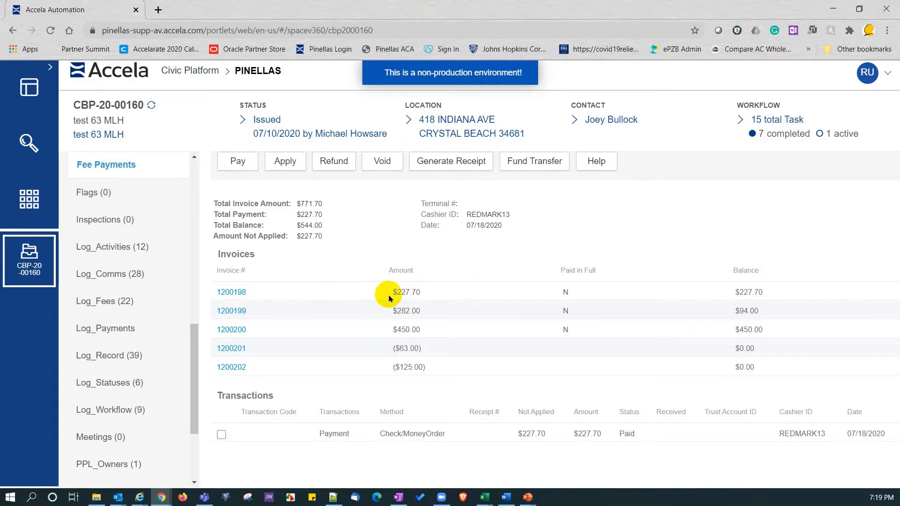
pyautogui.click(238, 163)
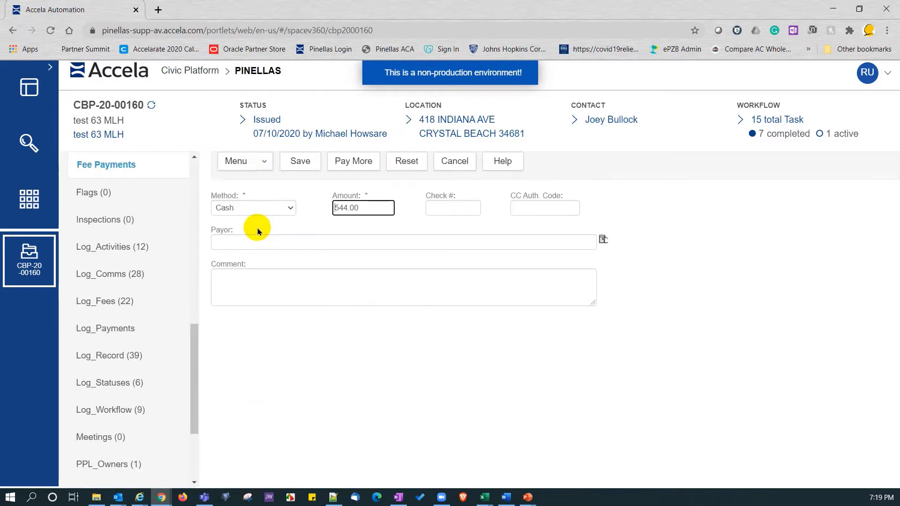
pyautogui.click(251, 210)
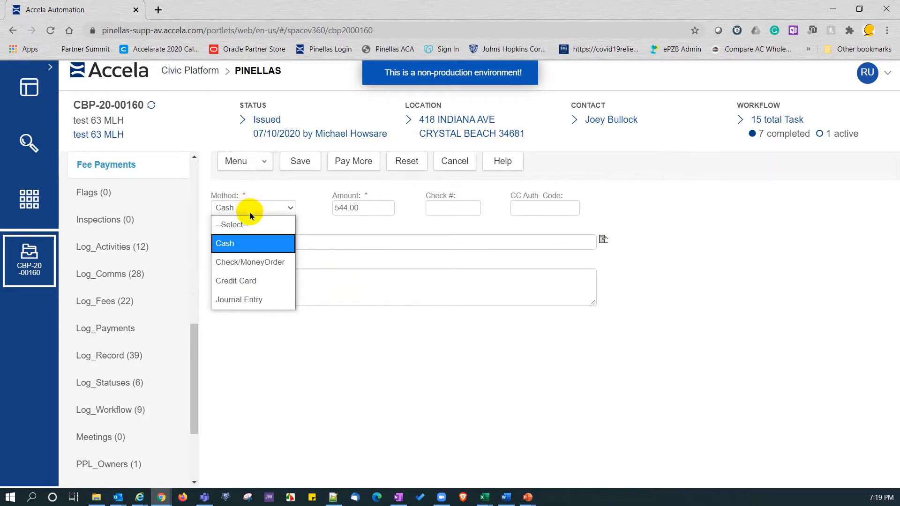
pyautogui.click(257, 263)
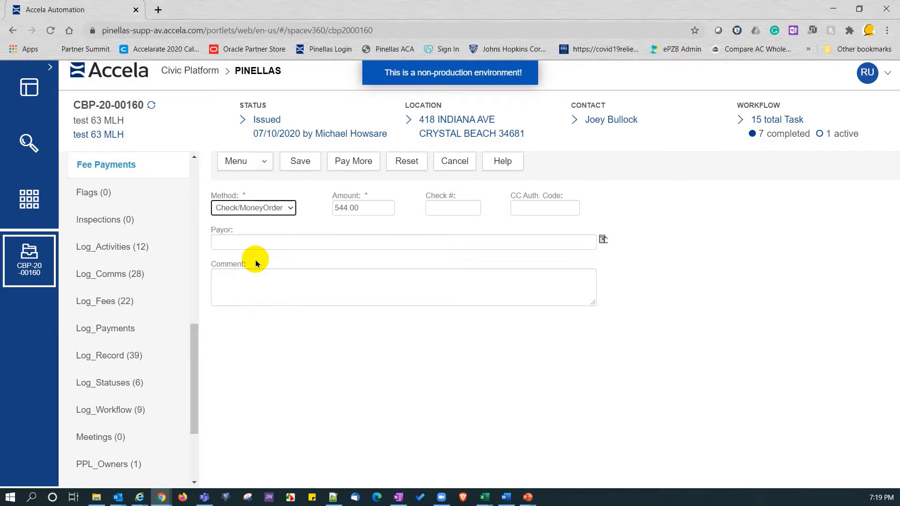
pyautogui.click(370, 209)
pyautogui.moveTo(370, 209); pyautogui.dragTo(322, 208)
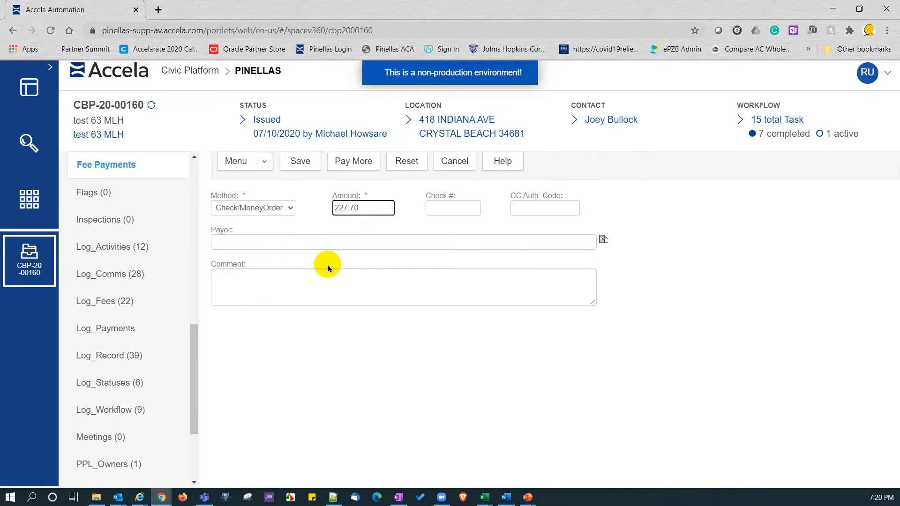
pyautogui.click(453, 208)
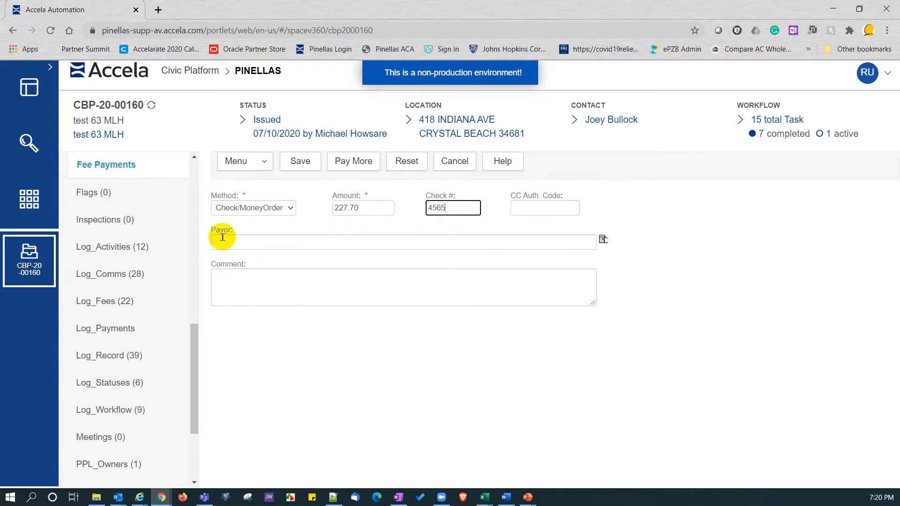
# Choose the property owner from the record's contacts as payor, add the comment "Additional comments." and save the payment.
pyautogui.click(243, 243)
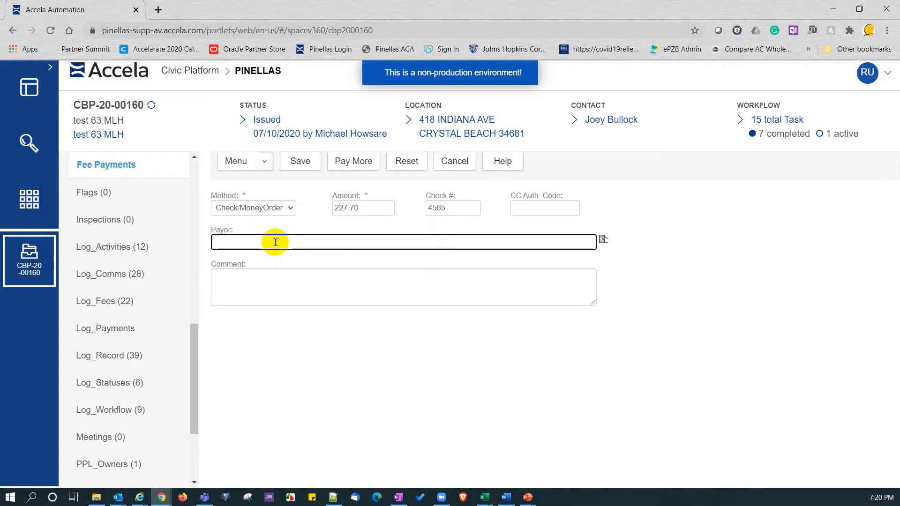
pyautogui.click(602, 239)
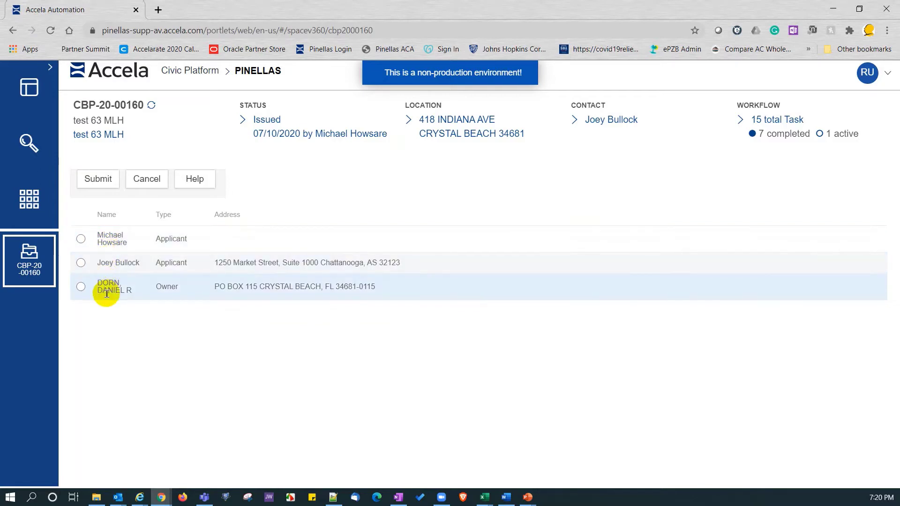
pyautogui.click(80, 287)
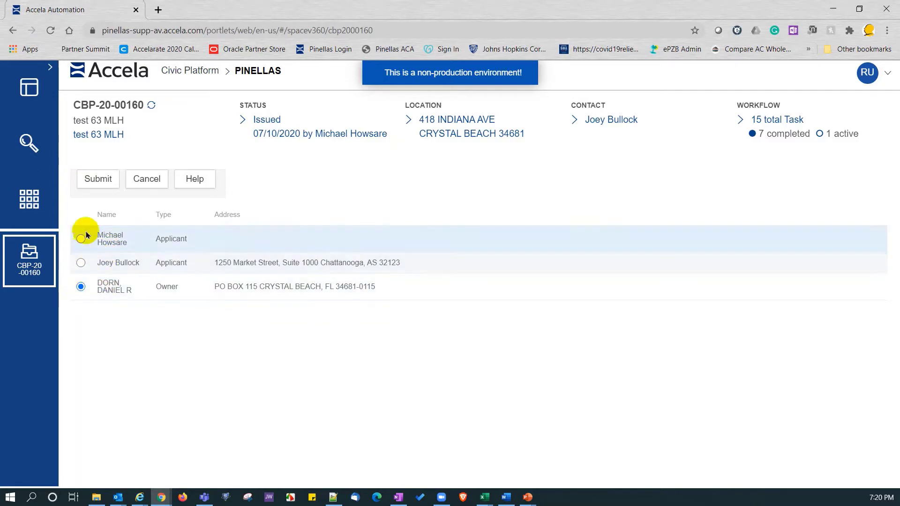
pyautogui.click(94, 178)
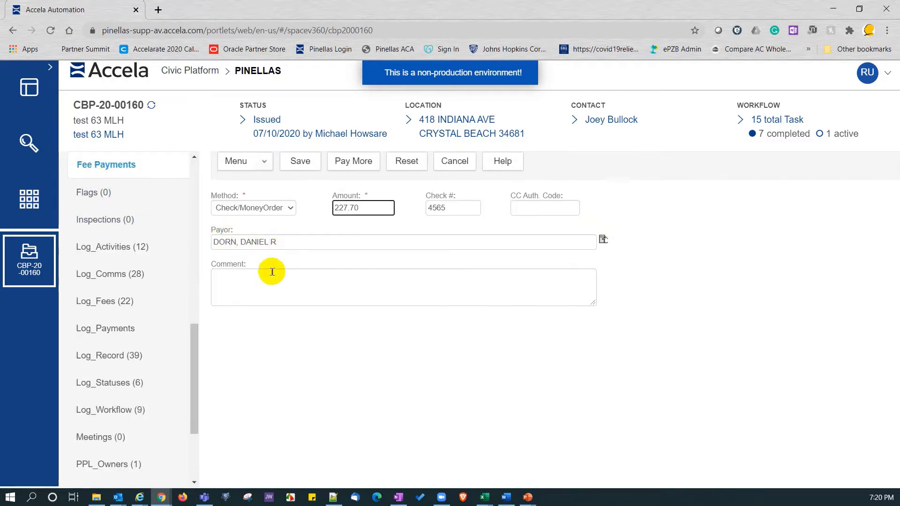
pyautogui.click(260, 286)
pyautogui.write('Additional comments.')
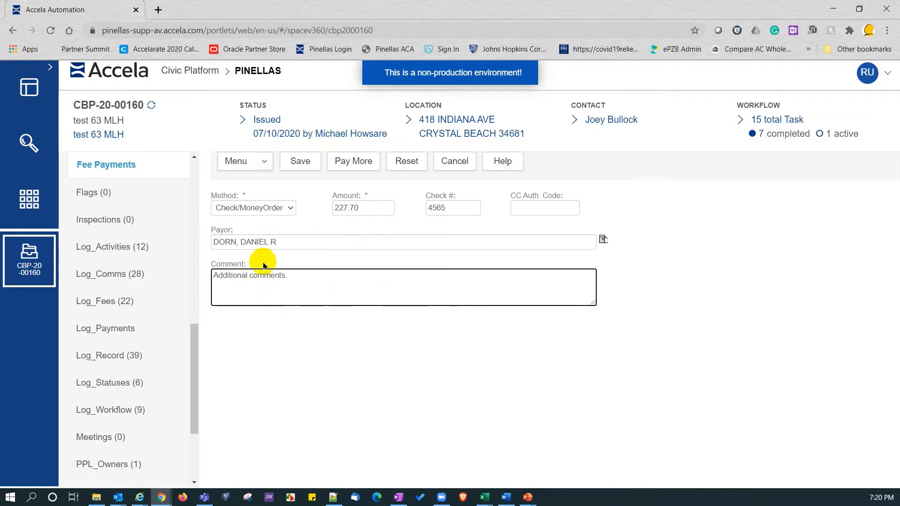
pyautogui.click(296, 162)
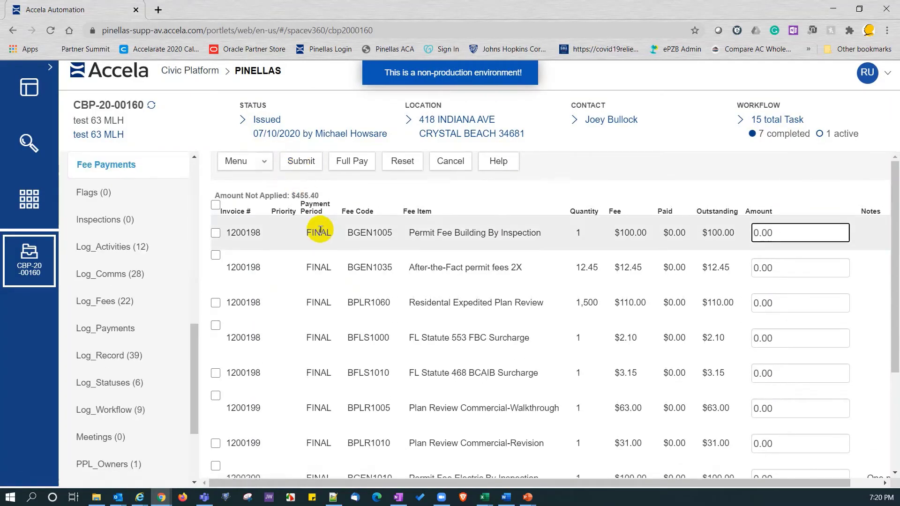
# Select all five fee items of the first invoice and apply Full Pay to them.
pyautogui.scroll(-1, 332, 264)
pyautogui.scroll(-2, 332, 264)
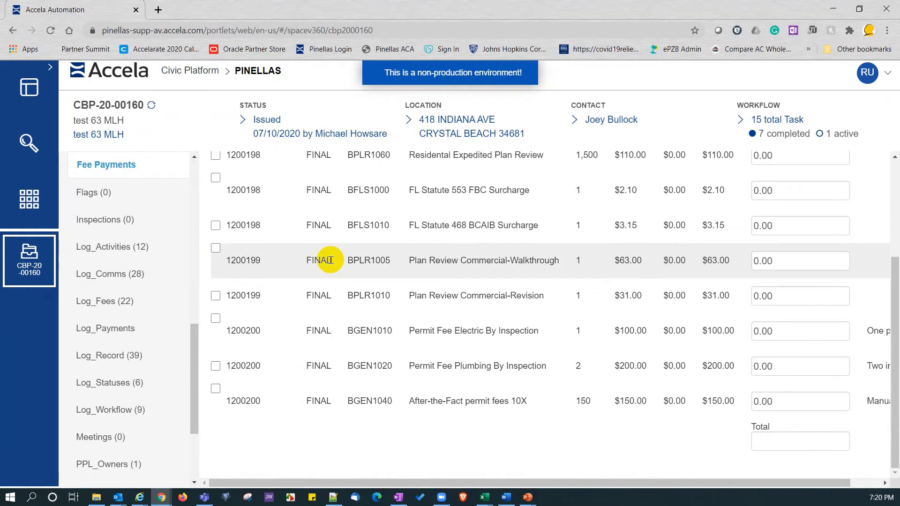
pyautogui.scroll(3, 330, 260)
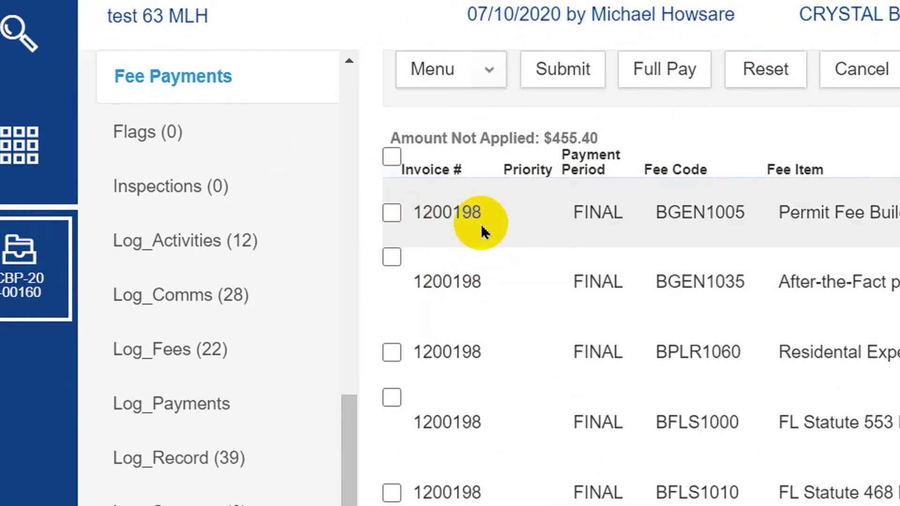
pyautogui.scroll(-2, 436, 395)
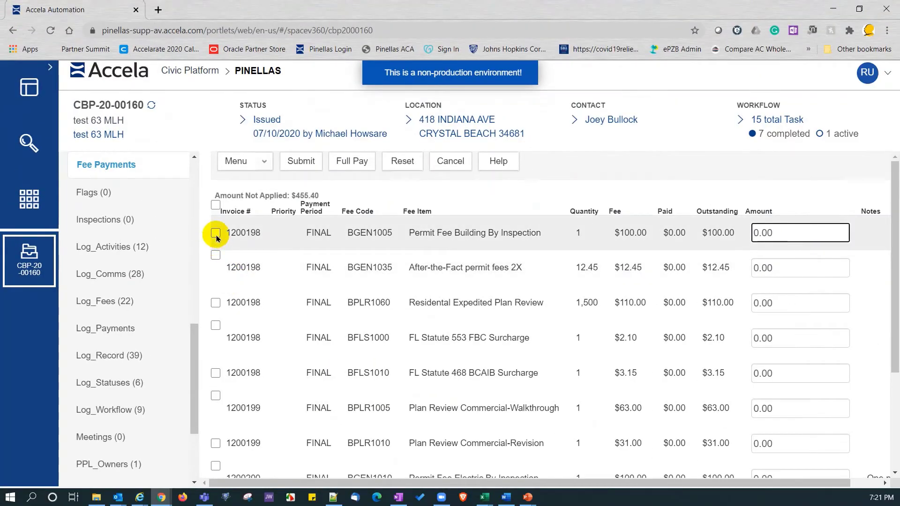
pyautogui.click(215, 232)
pyautogui.click(216, 255)
pyautogui.click(215, 302)
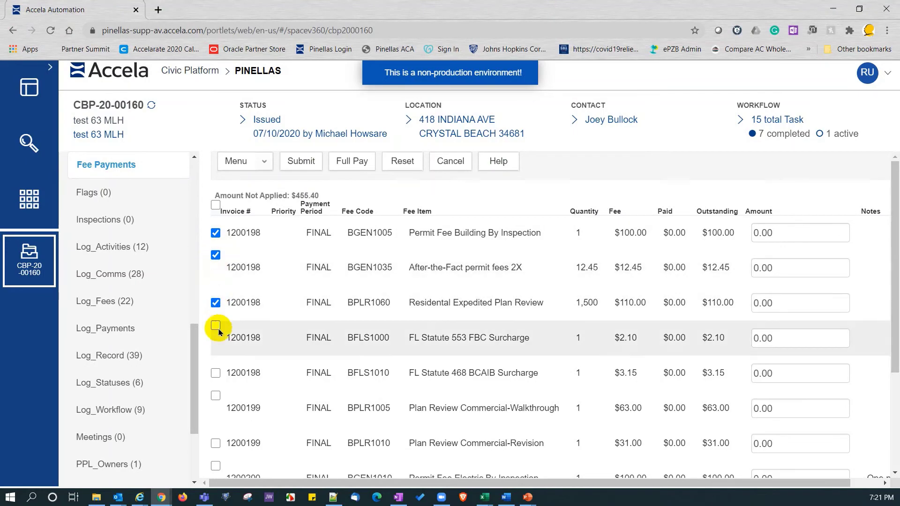
pyautogui.click(215, 328)
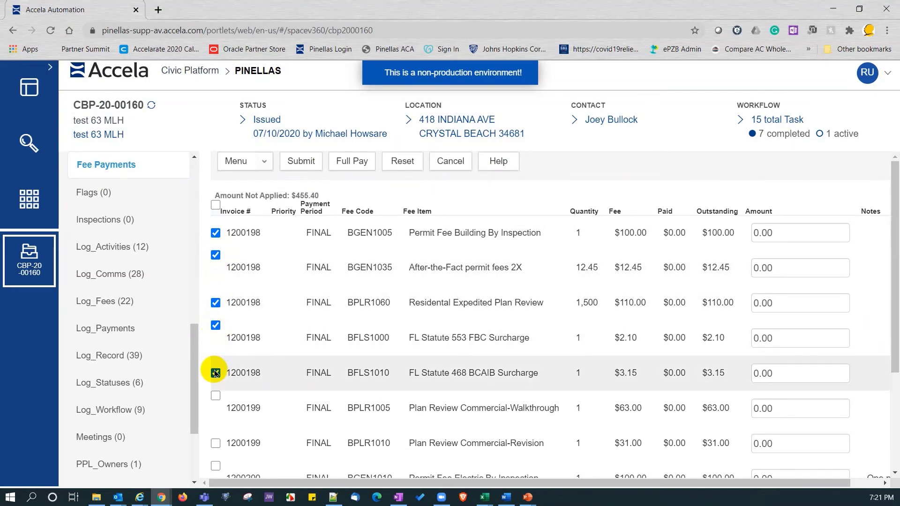
pyautogui.click(216, 373)
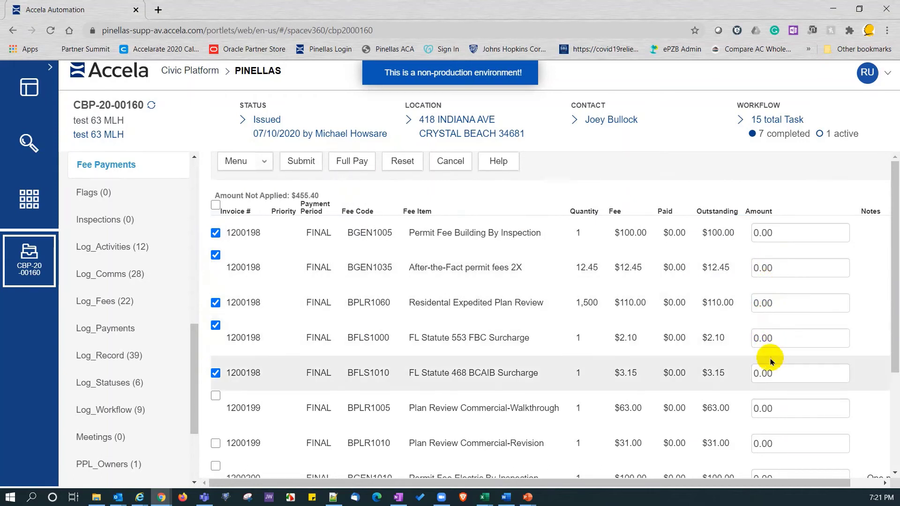
pyautogui.click(346, 160)
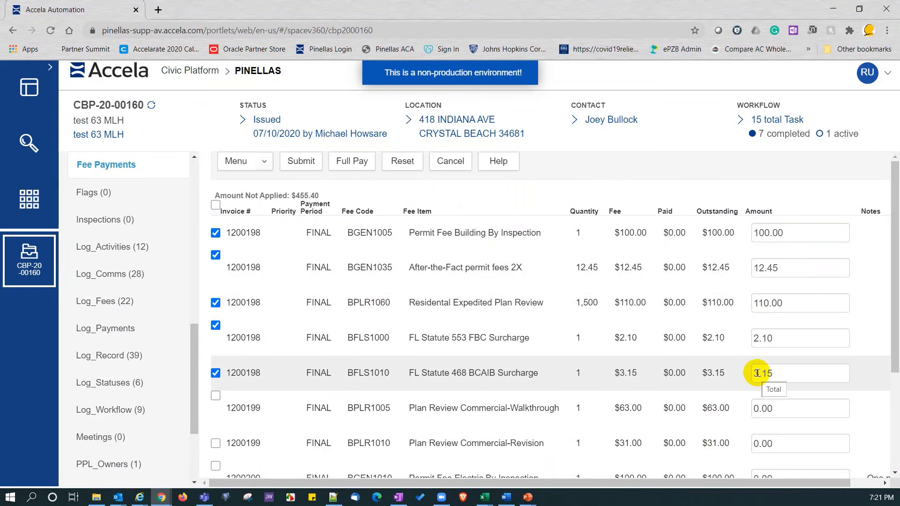
# Check the total of the applied amounts and submit the payment allocation.
pyautogui.moveTo(893, 321); pyautogui.dragTo(894, 428)
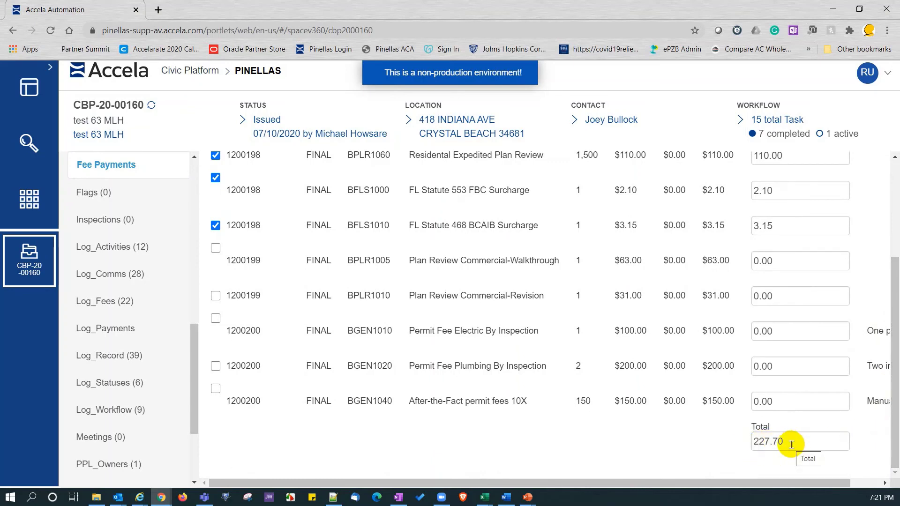
pyautogui.moveTo(894, 401); pyautogui.dragTo(894, 320)
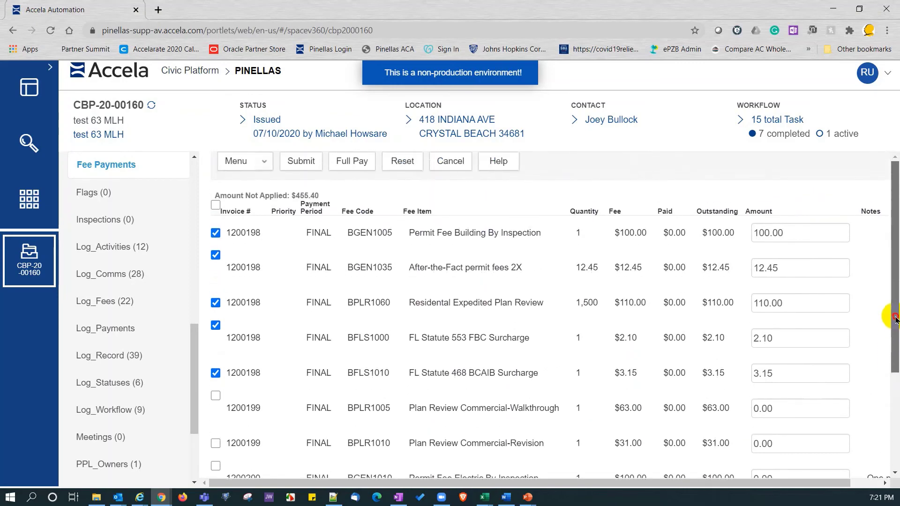
pyautogui.click(301, 170)
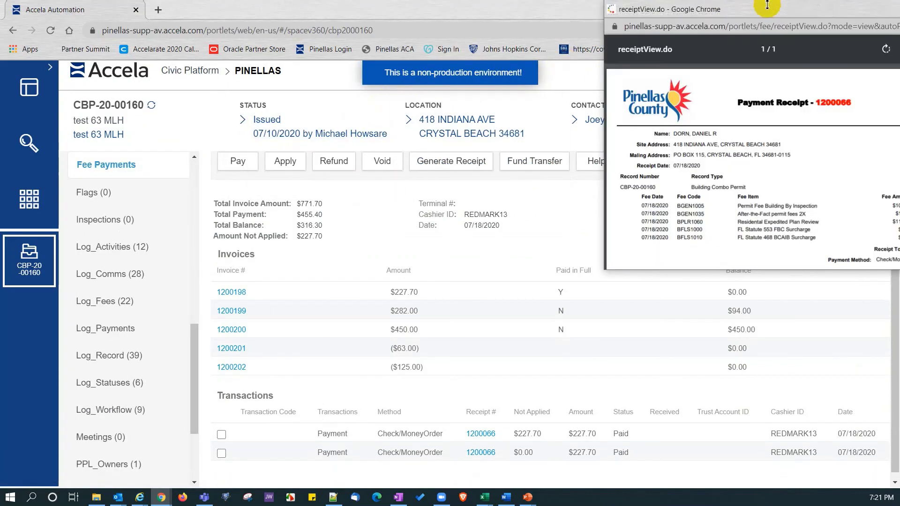
# Review the payment receipt, close it, and check the first invoice's Paid in Full status.
pyautogui.moveTo(770, 10); pyautogui.dragTo(533, 66)
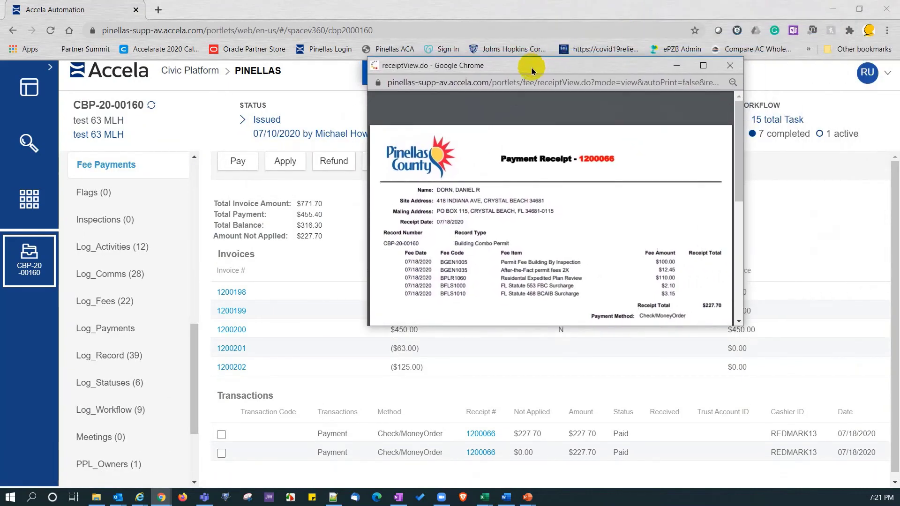
pyautogui.click(730, 69)
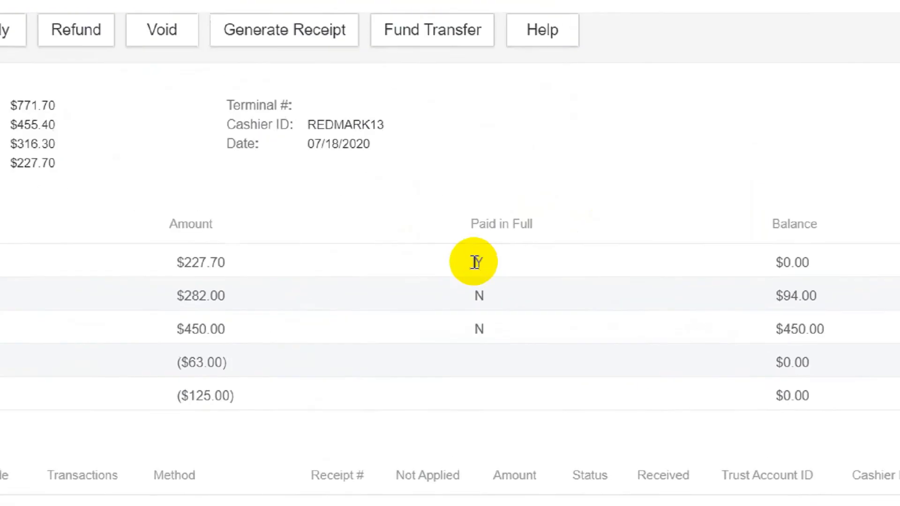
pyautogui.doubleClick(477, 261)
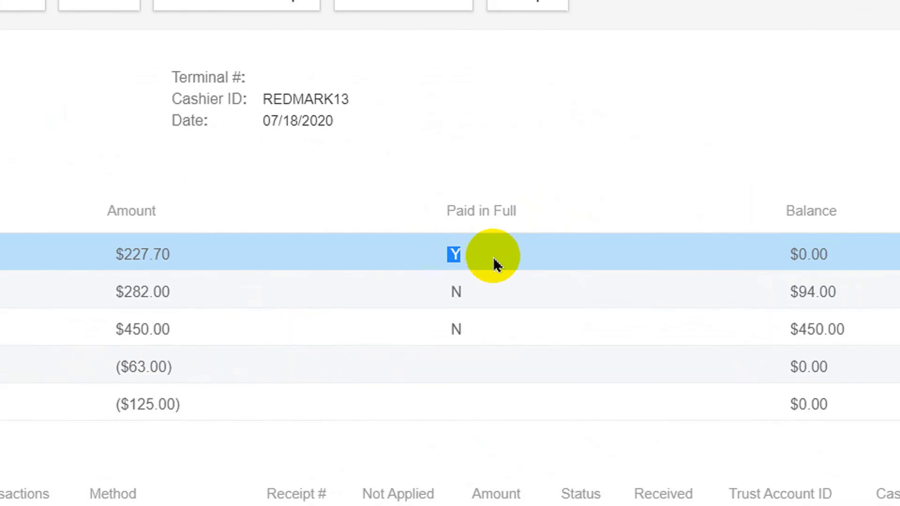